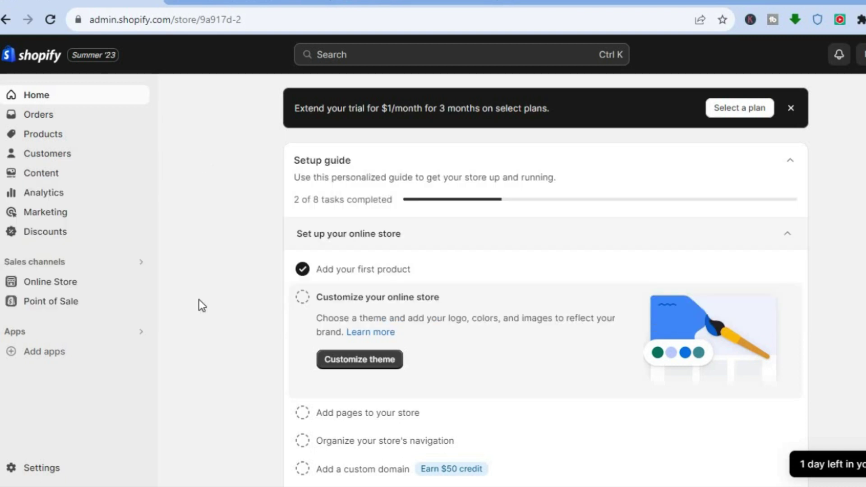
Go from Add apps' Picked for you list to the full Shopify App Store home page
click(106, 355)
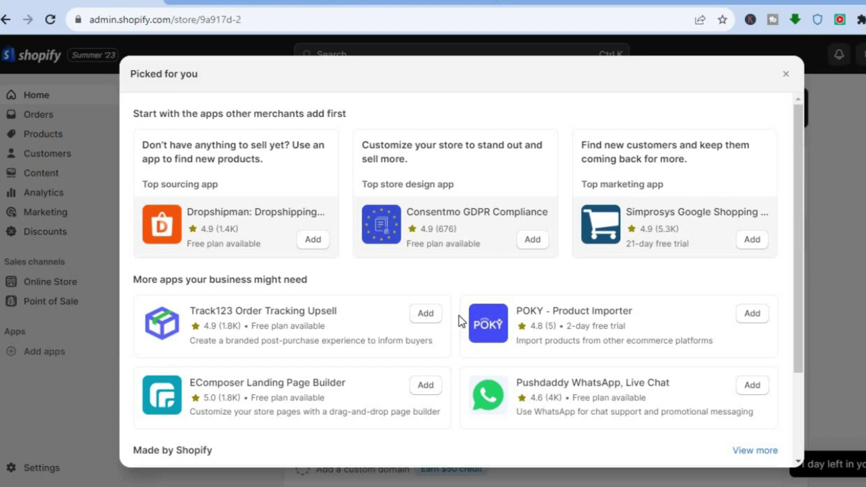
drag(800, 277, 800, 386)
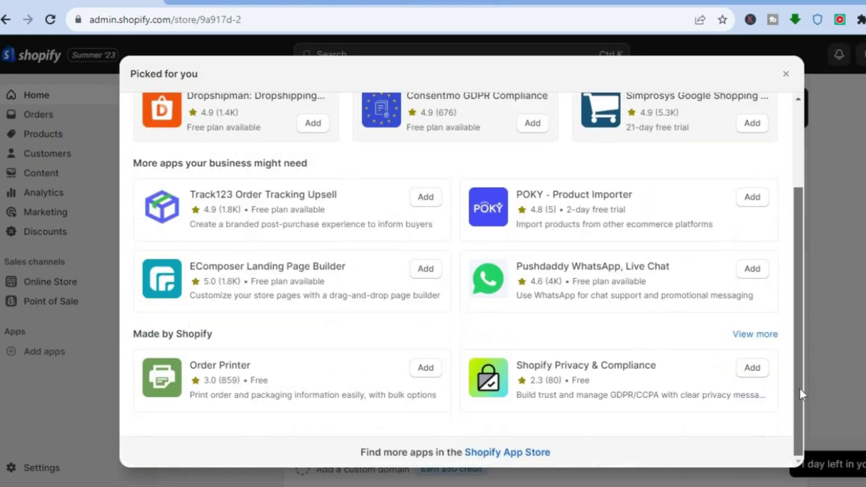
click(523, 452)
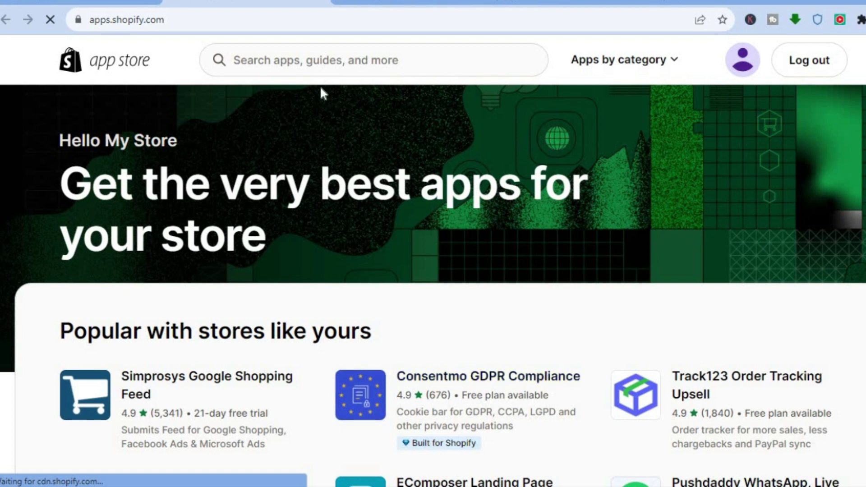
Search the App Store for 'printify' and open the Printify: Print on Demand listing
click(316, 62)
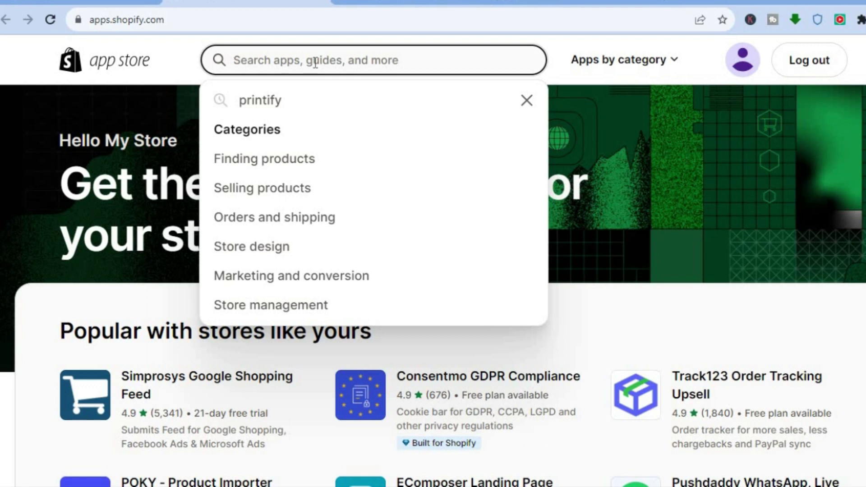
key(Down)
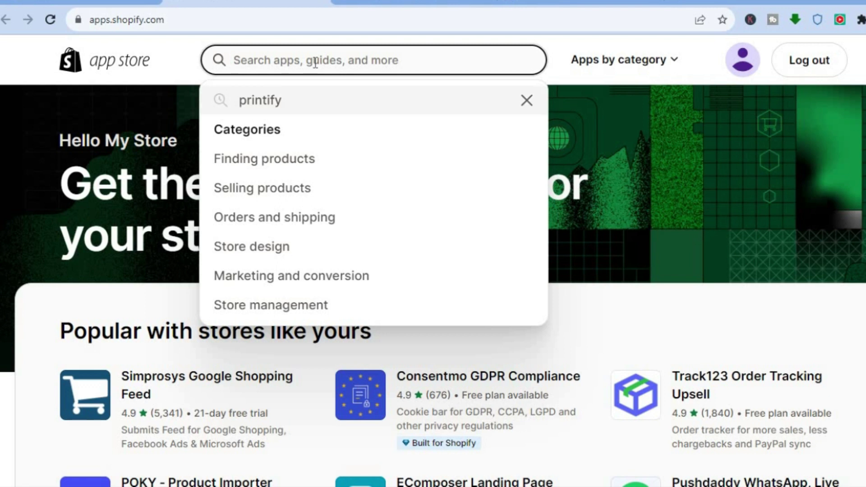
key(Return)
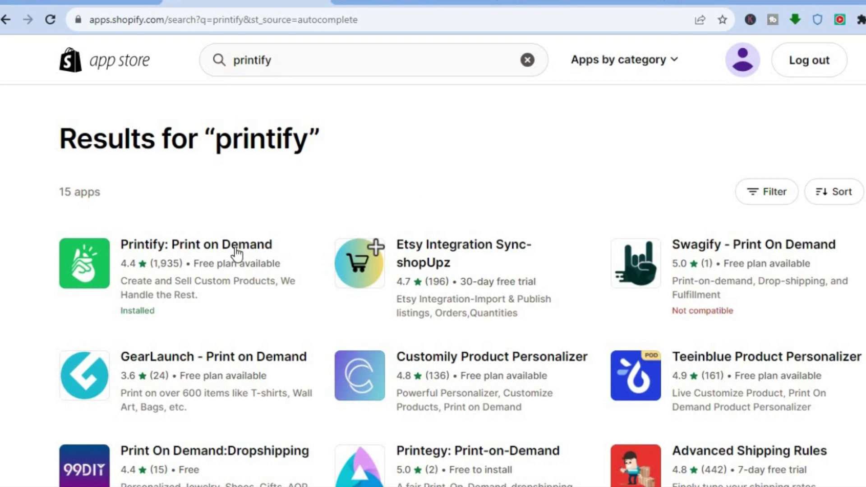
click(220, 250)
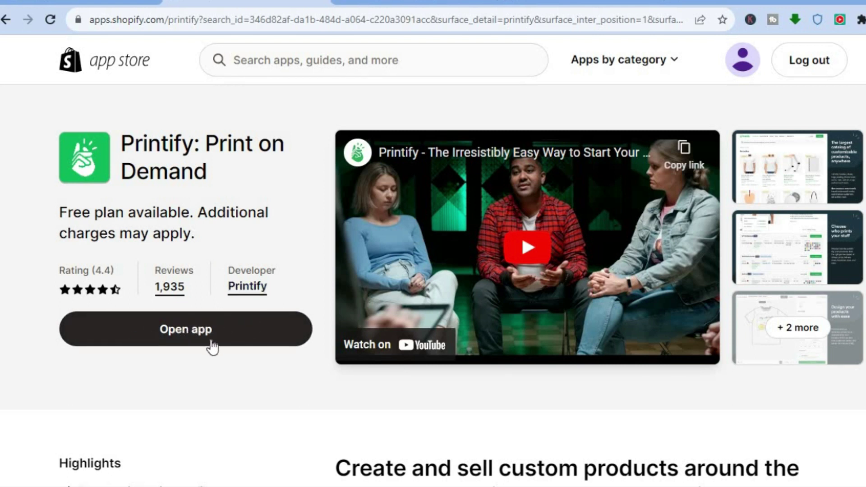
Launch the installed Printify app and browse All products in its Product Catalog
click(188, 334)
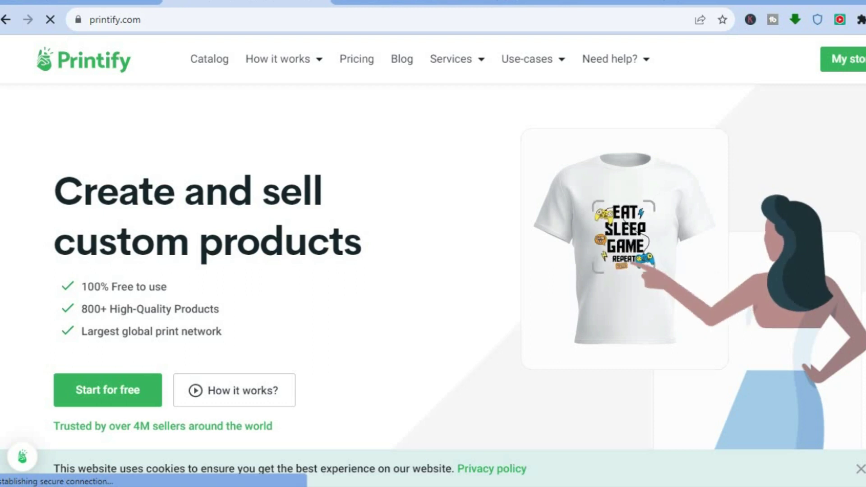
scroll(433, 266, down, 15)
scroll(434, 266, down, 10)
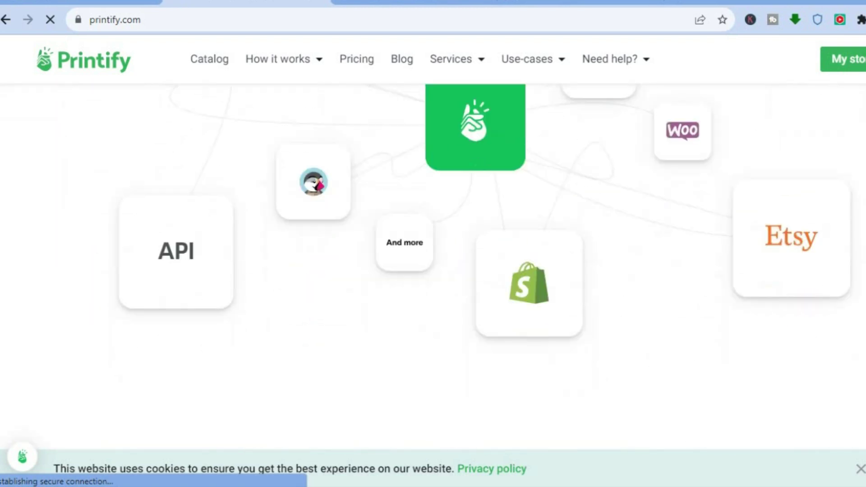
scroll(433, 266, up, 10)
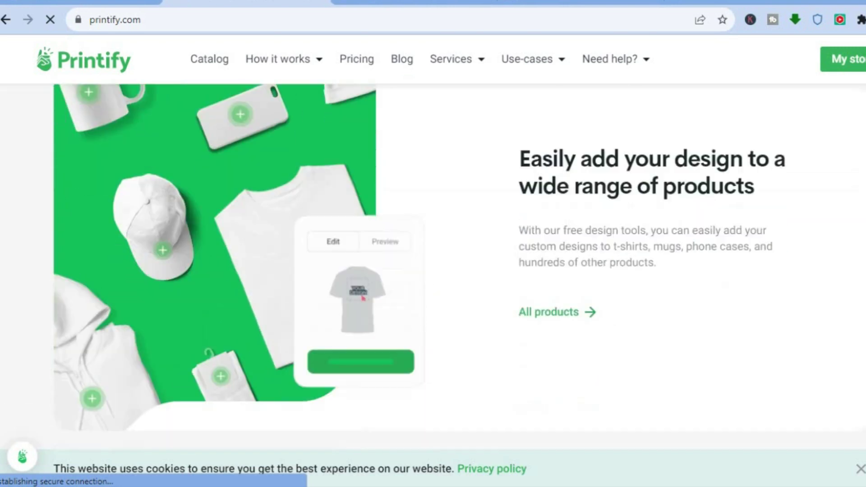
scroll(641, 257, down, 2)
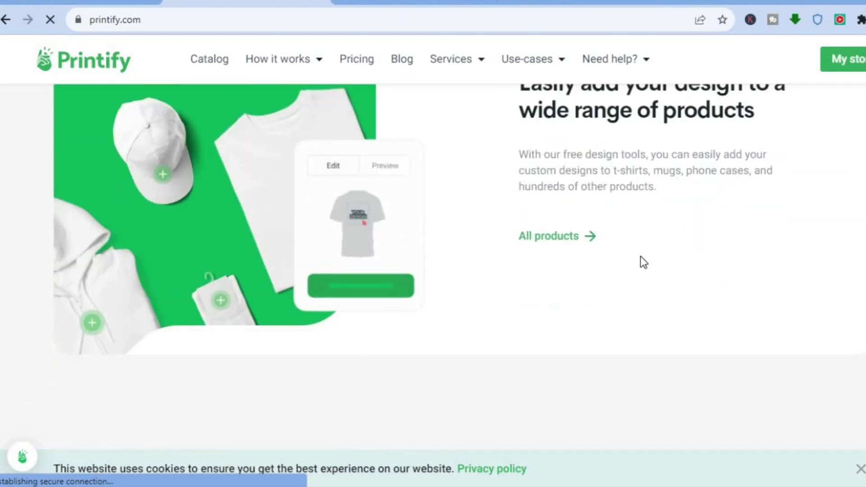
click(551, 238)
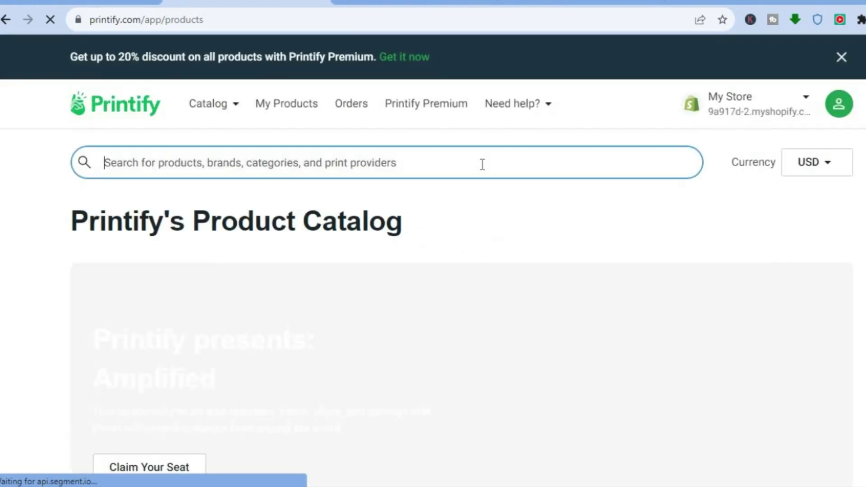
Search the catalog for 'MUGS' and open the Black Mug, 15oz product details
text(MU)
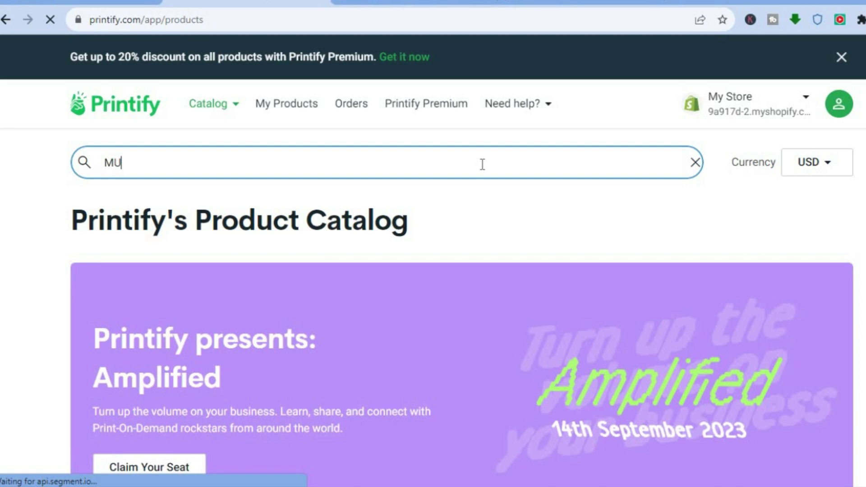
text(GS)
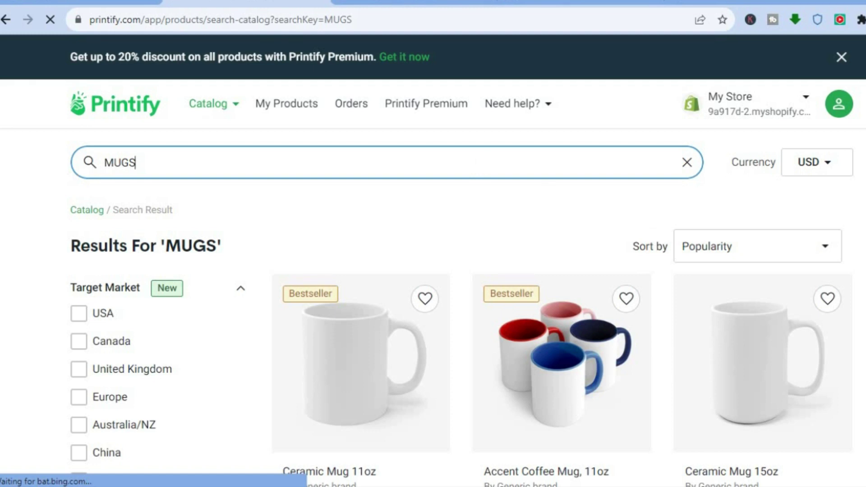
scroll(451, 307, down, 10)
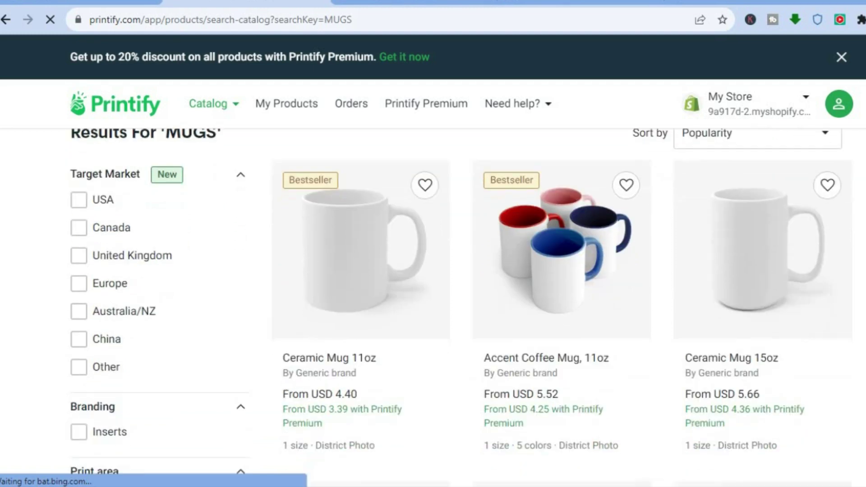
scroll(451, 307, down, 6)
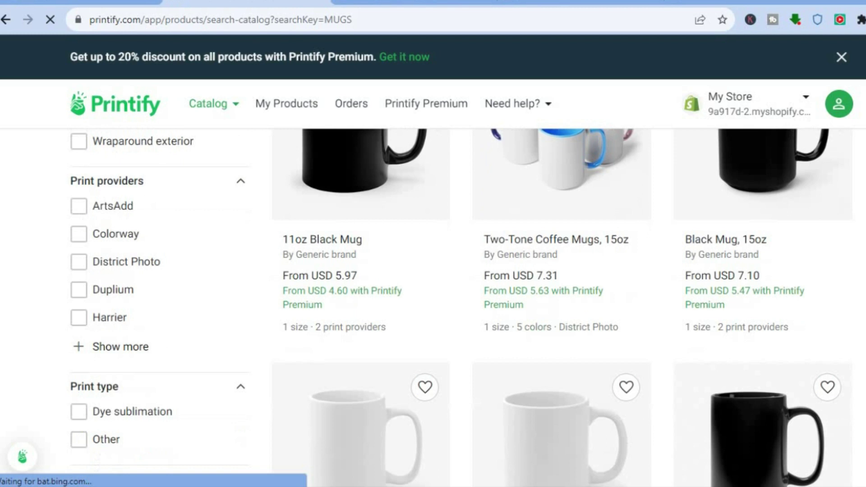
scroll(451, 307, up, 6)
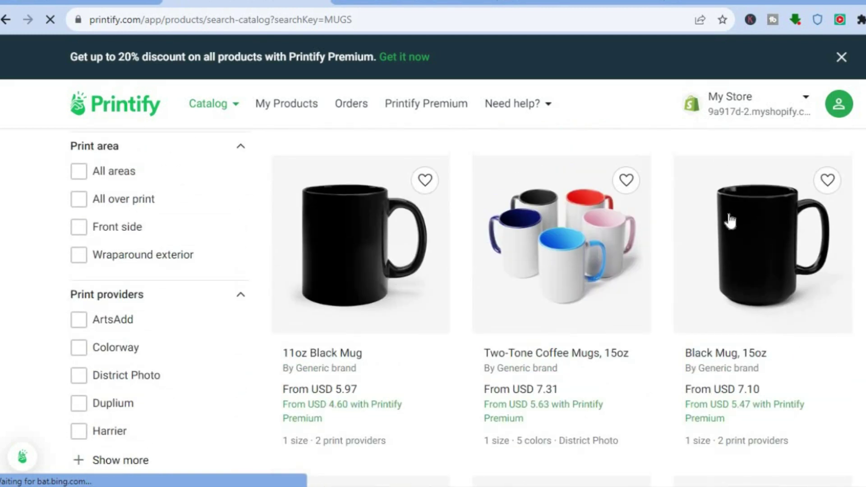
click(743, 229)
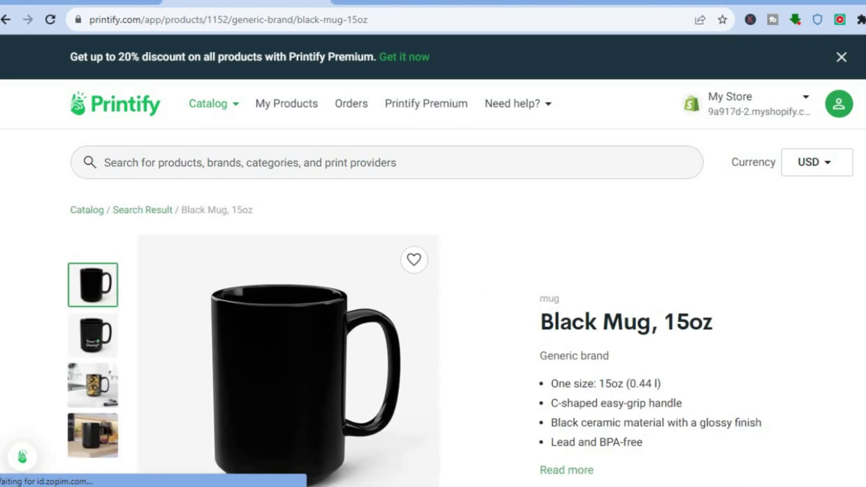
Start designing the Black Mug, 15oz with District Photo as print provider
scroll(433, 307, down, 3)
scroll(461, 308, down, 3)
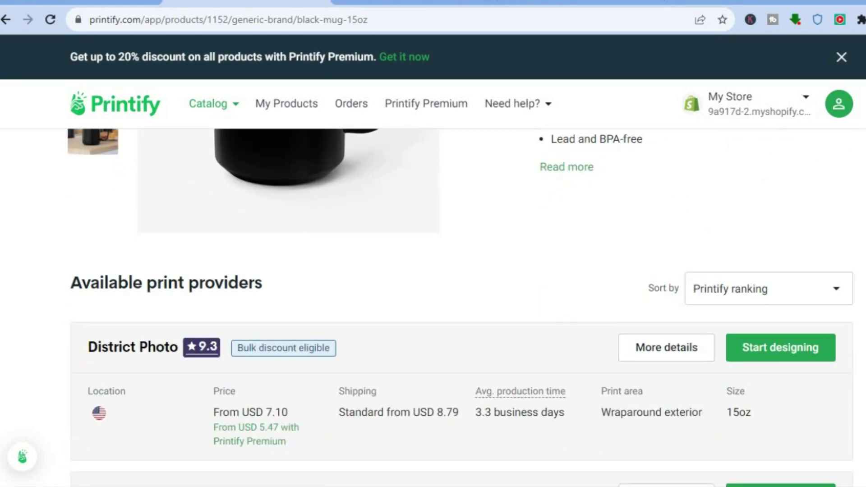
scroll(799, 266, down, 2)
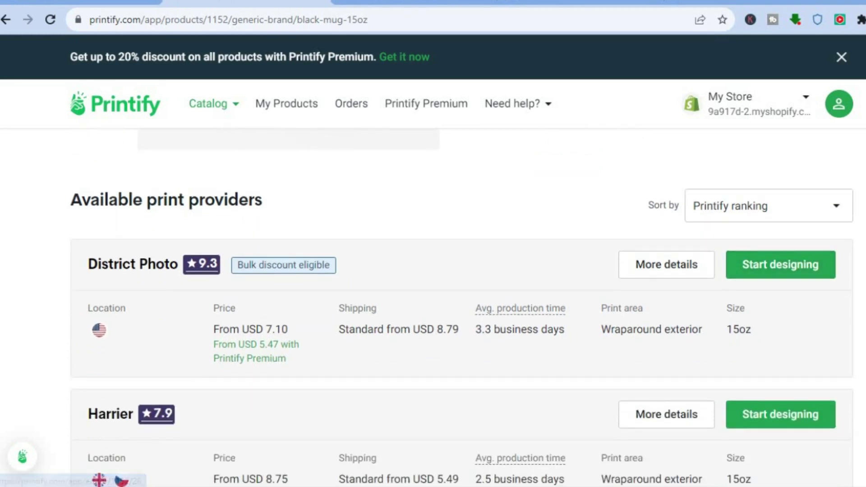
scroll(751, 222, down, 2)
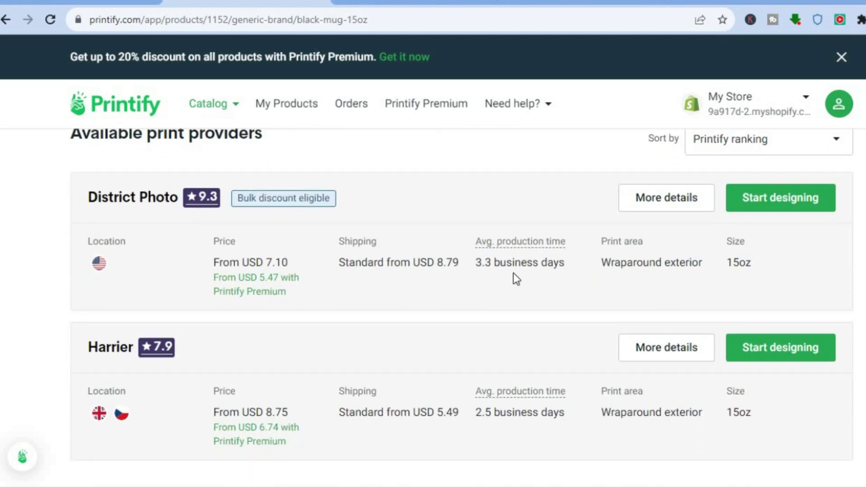
scroll(519, 280, down, 3)
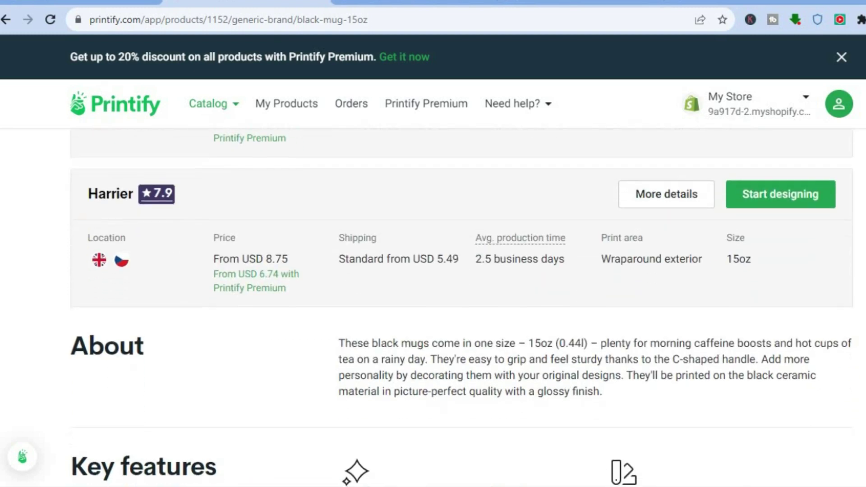
scroll(519, 280, up, 2)
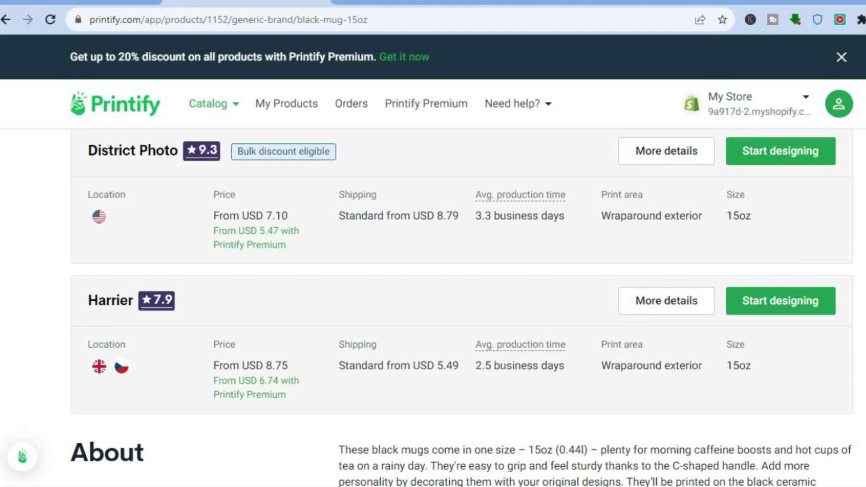
scroll(462, 307, up, 3)
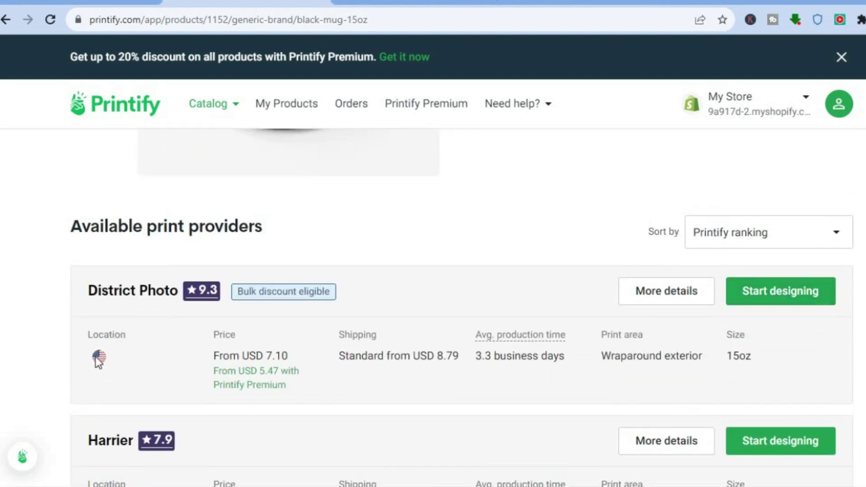
click(783, 298)
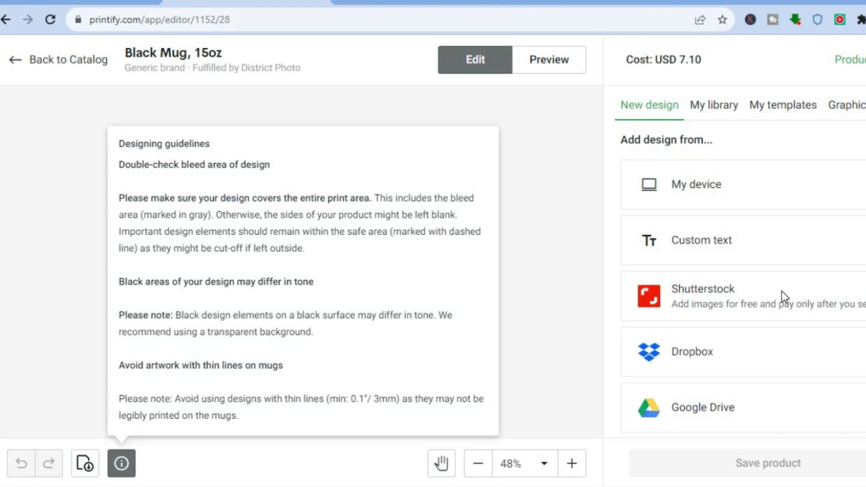
Dismiss the mug's designing guidelines and switch to the Canva tab
click(572, 268)
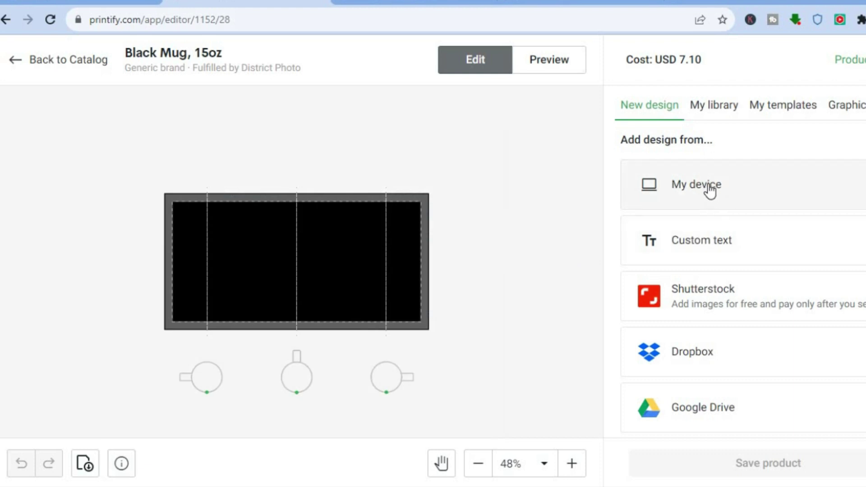
click(551, 2)
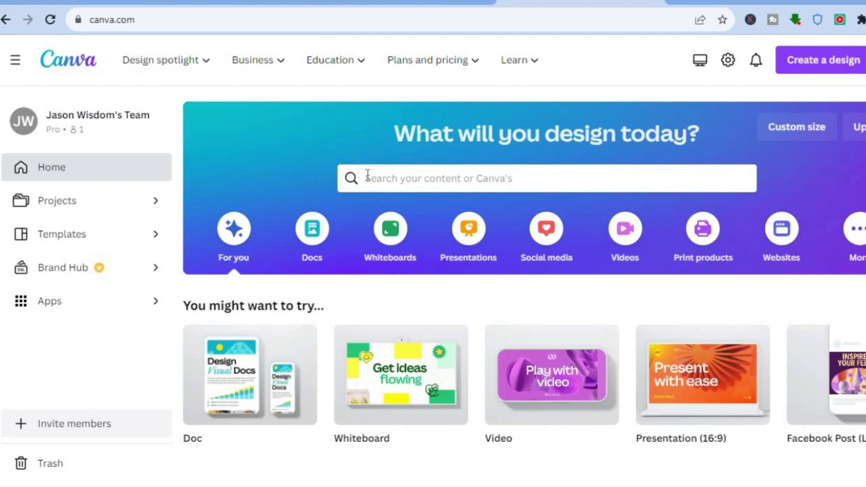
Switch back from Canva to the Printify Black Mug, 15oz editor tab
click(251, 3)
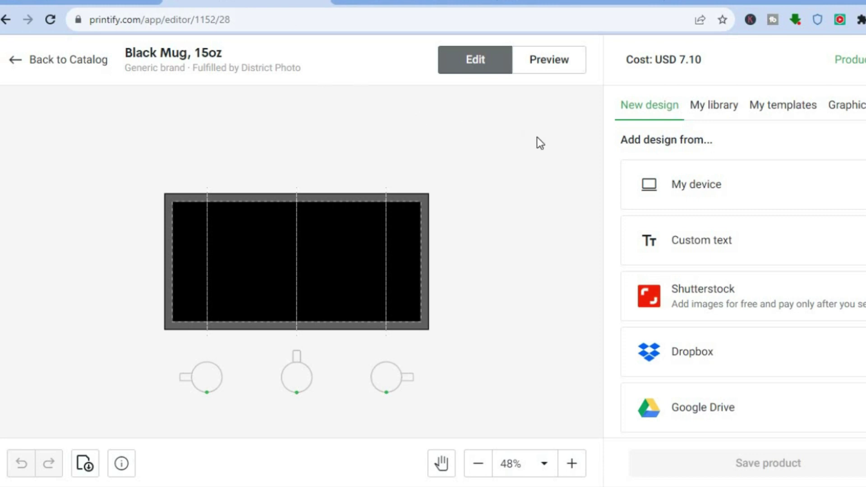
Add the BRIDE crew graphic to the mug and move it up
click(860, 108)
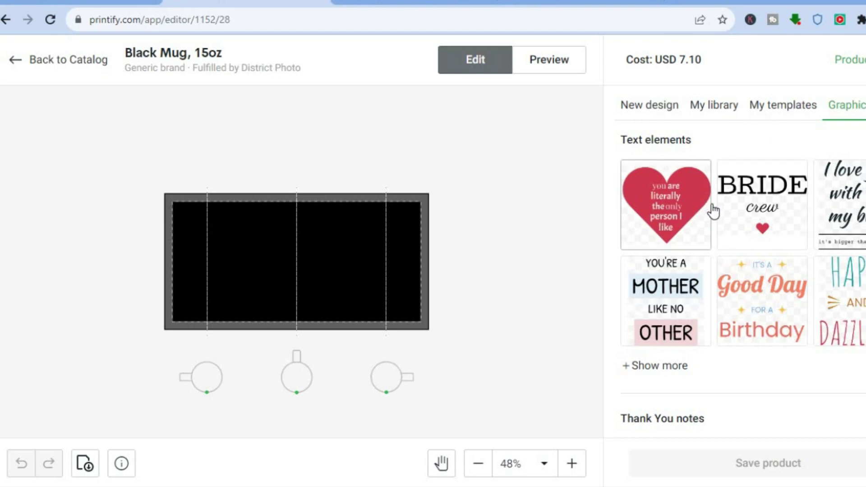
click(743, 209)
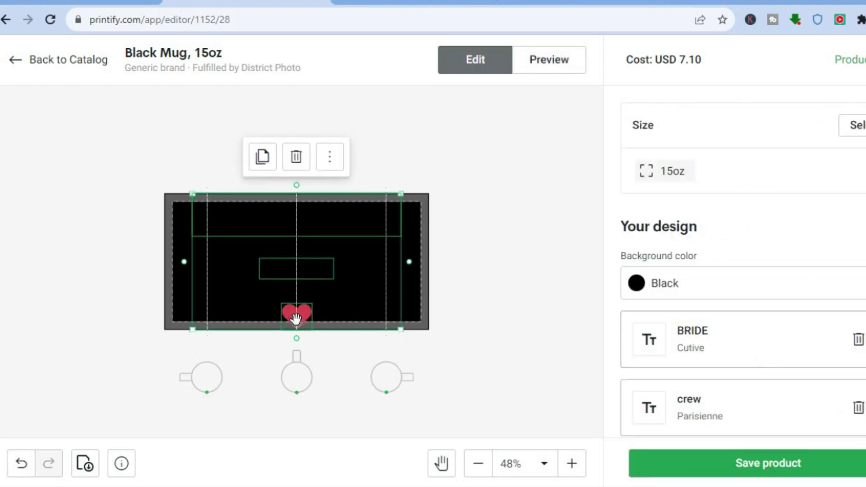
mouse_move(306, 315)
mouse_down()
mouse_move(304, 283)
mouse_move(304, 299)
mouse_up()
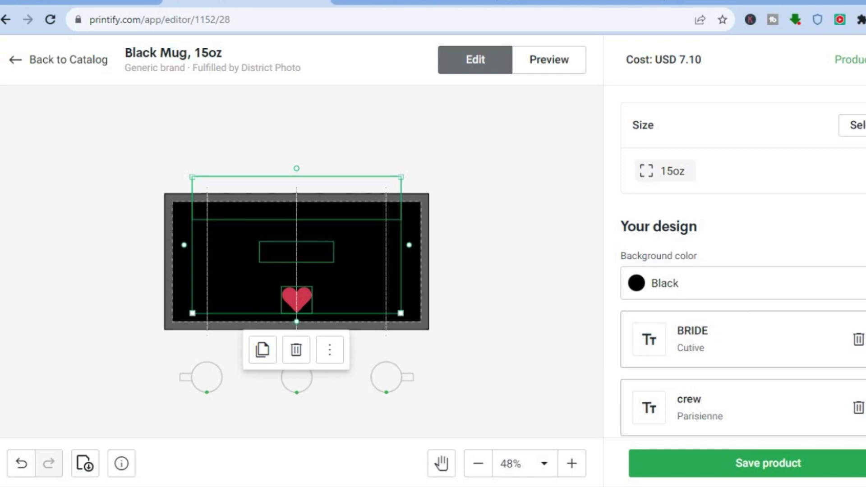
Set the mug background to light blue, then shrink and centre the BRIDE crew design
scroll(743, 265, down, 1)
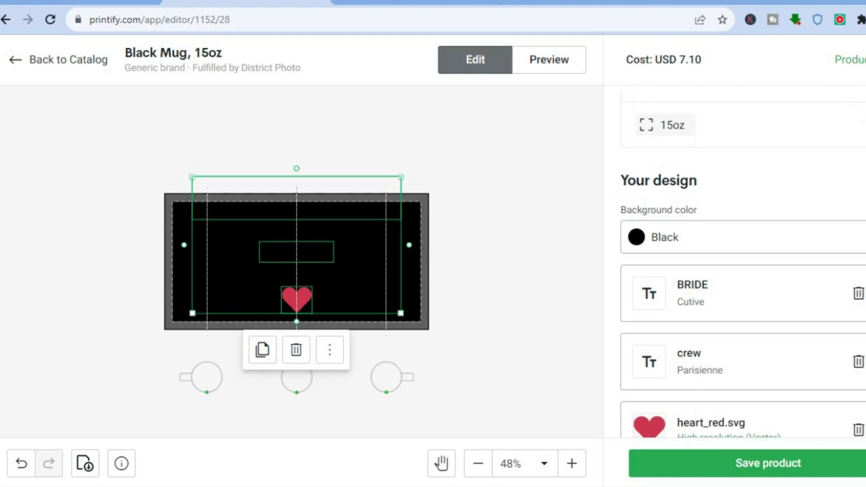
click(722, 238)
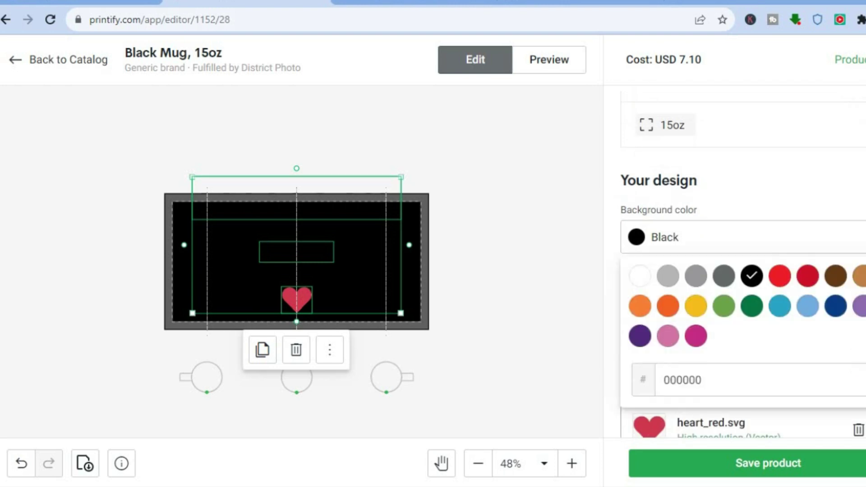
click(778, 286)
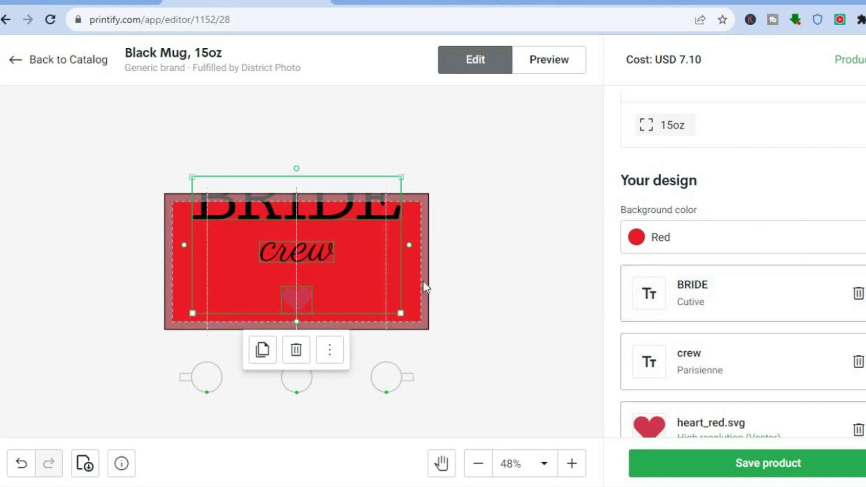
drag(354, 274, 356, 289)
click(855, 252)
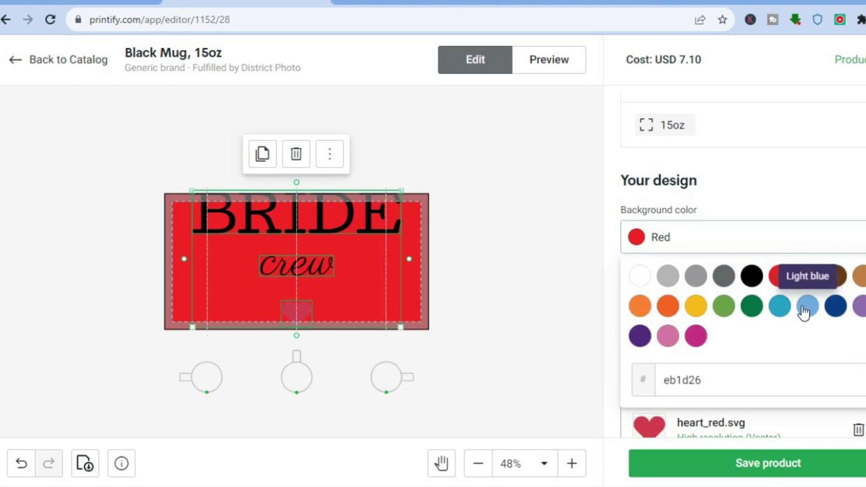
click(806, 308)
mouse_move(328, 289)
mouse_down()
mouse_move(329, 304)
mouse_move(330, 292)
mouse_up()
drag(402, 330, 364, 306)
drag(273, 260, 289, 278)
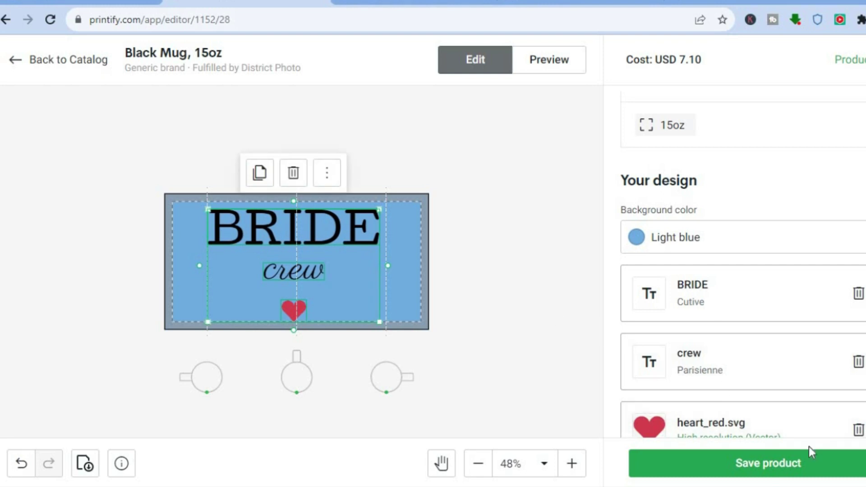
Save the BRIDE crew mug as a product and pick the Context 1 Right mockup as title image
click(790, 465)
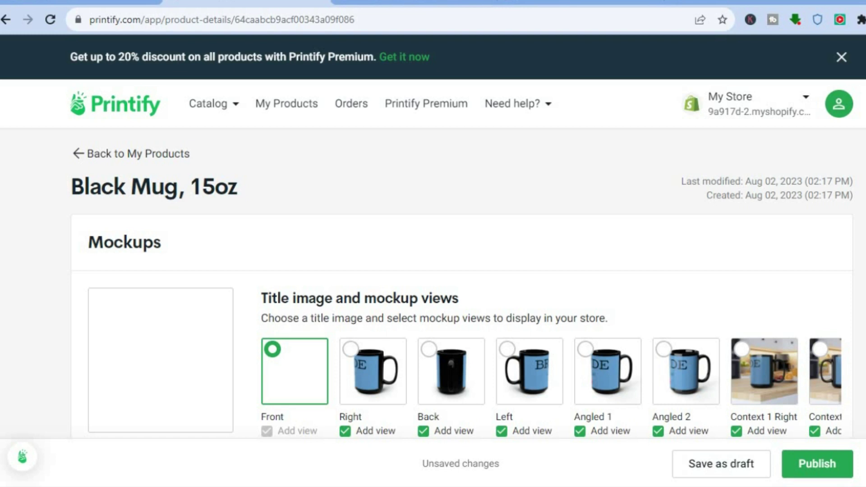
scroll(460, 284, down, 3)
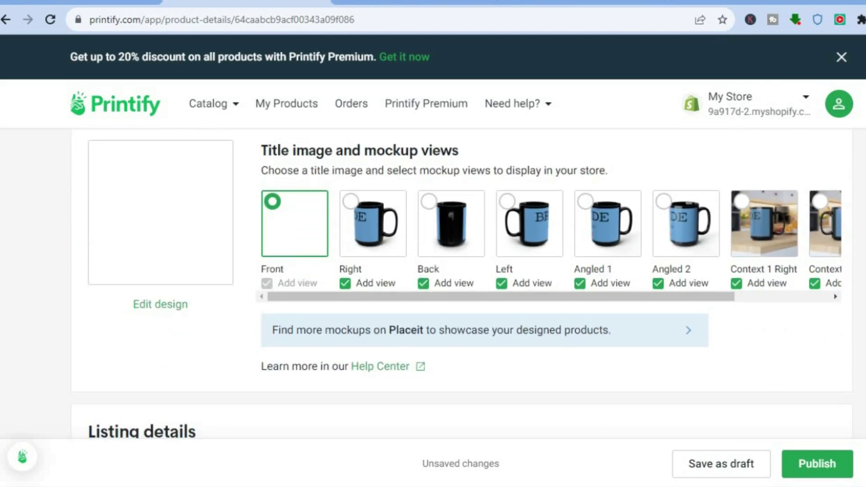
click(369, 234)
click(465, 231)
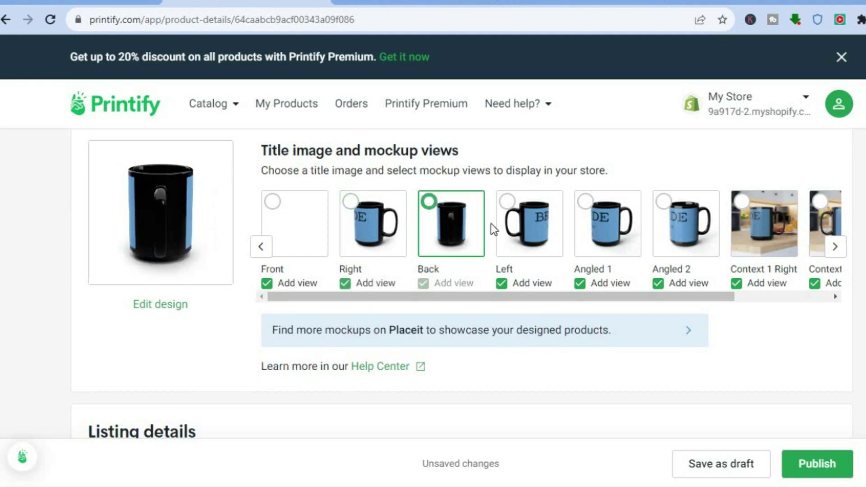
click(514, 226)
click(306, 223)
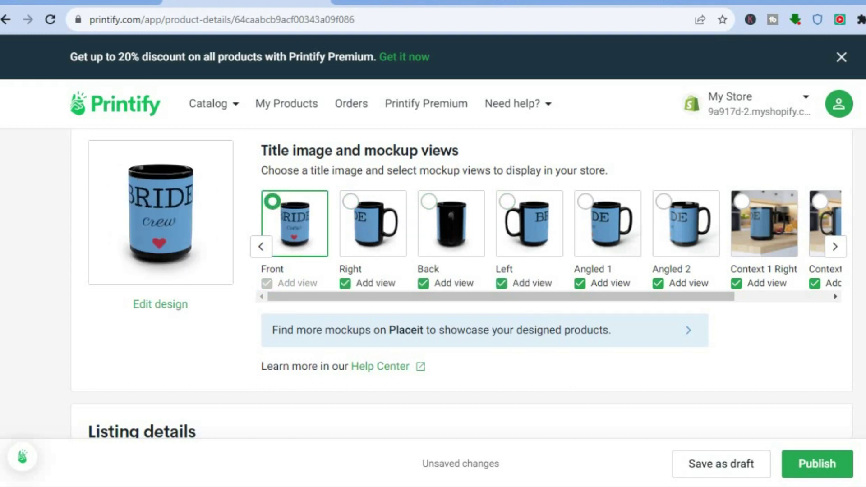
click(742, 200)
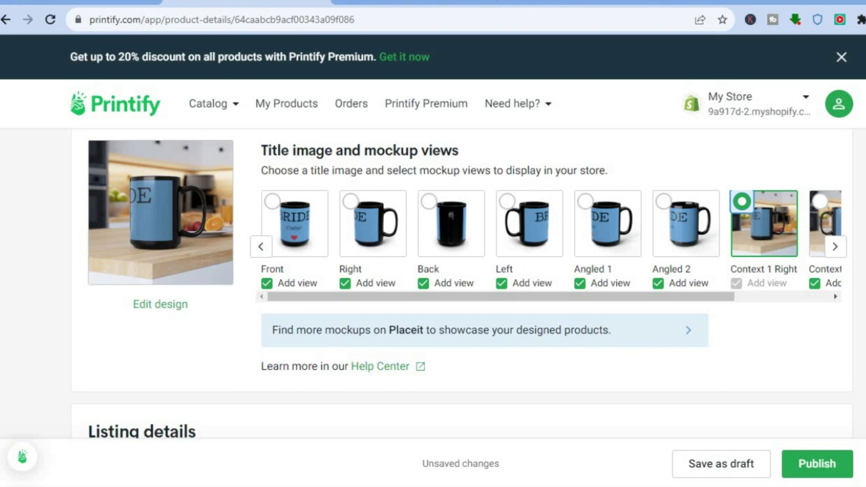
scroll(462, 284, down, 5)
scroll(632, 160, down, 2)
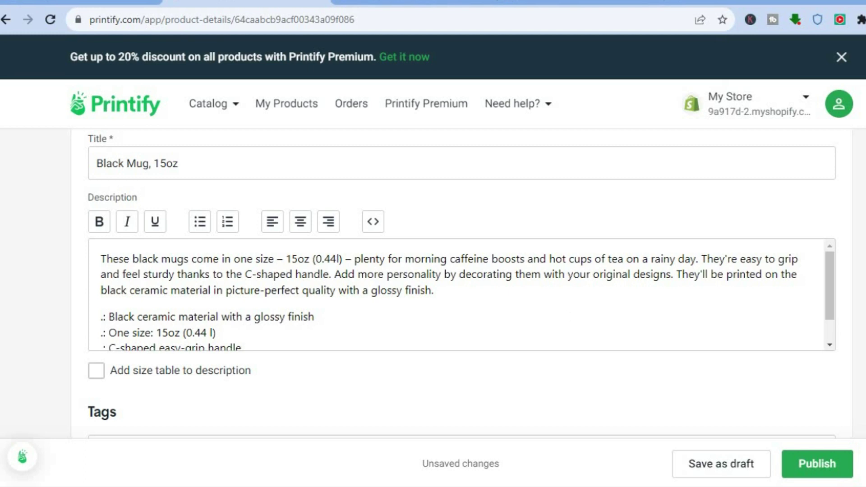
Tick Add size table to description so the mug description gains an imperial size table
scroll(462, 271, down, 3)
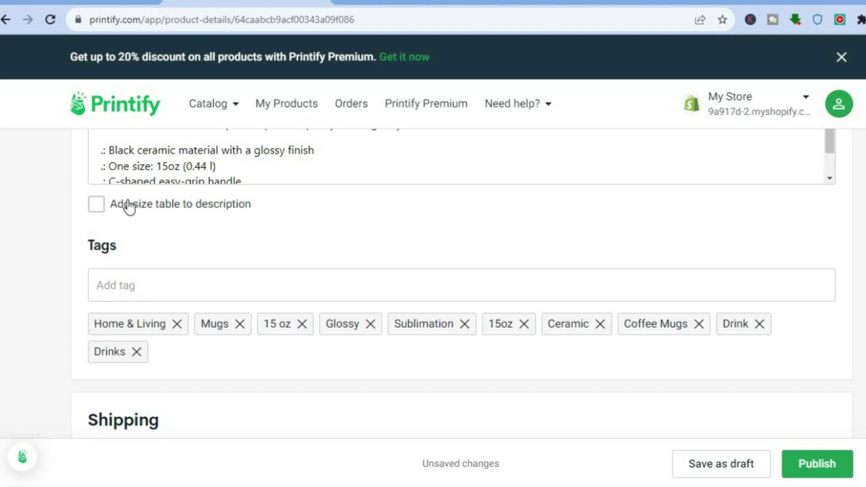
click(103, 206)
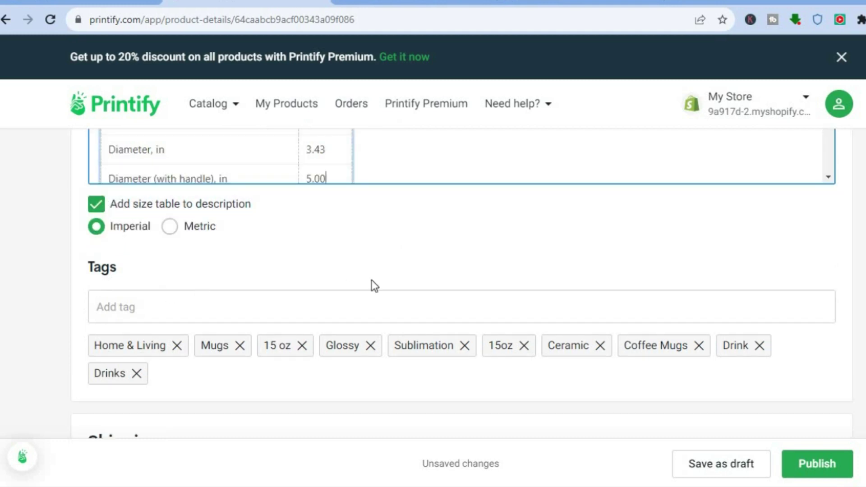
click(646, 353)
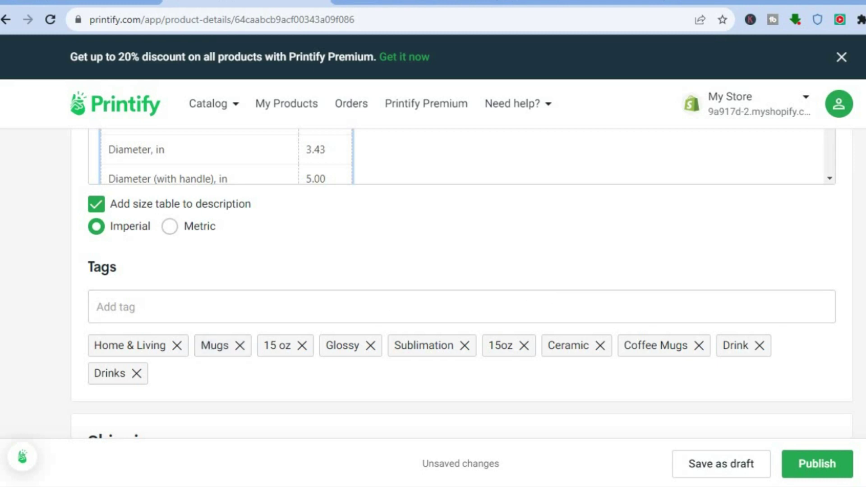
scroll(462, 284, down, 5)
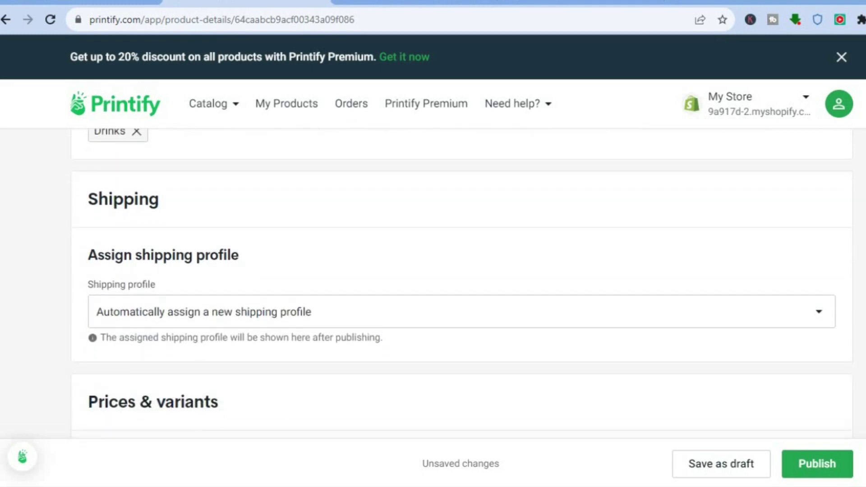
Choose General Profile from the mug's Shipping profile dropdown
scroll(462, 284, down, 1)
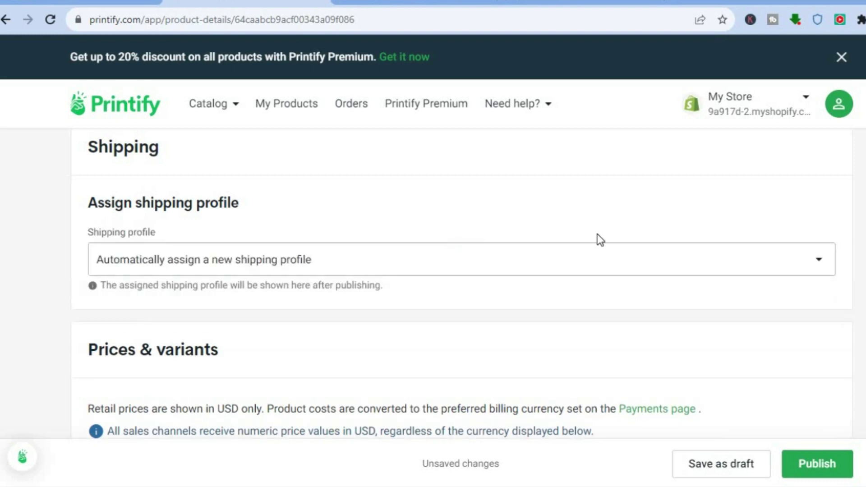
click(752, 256)
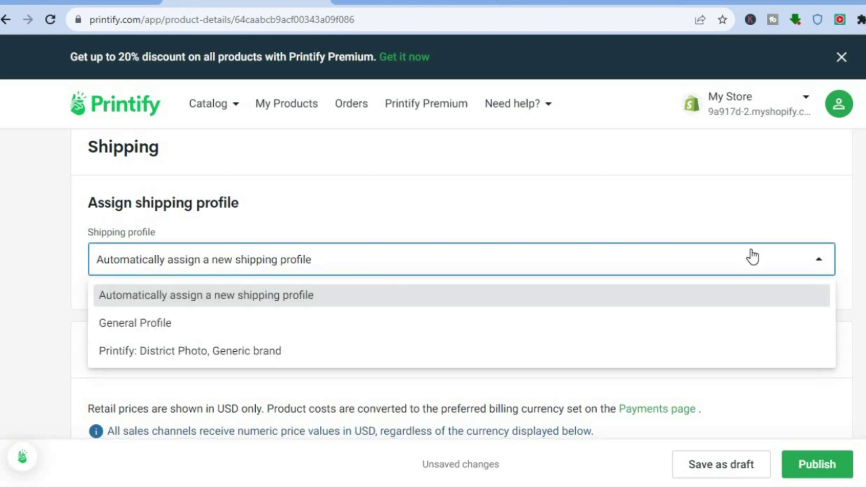
click(523, 338)
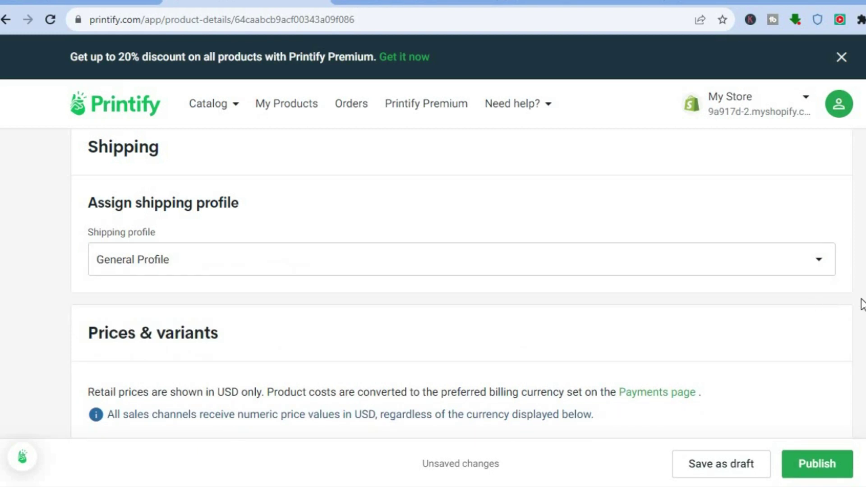
scroll(460, 280, down, 5)
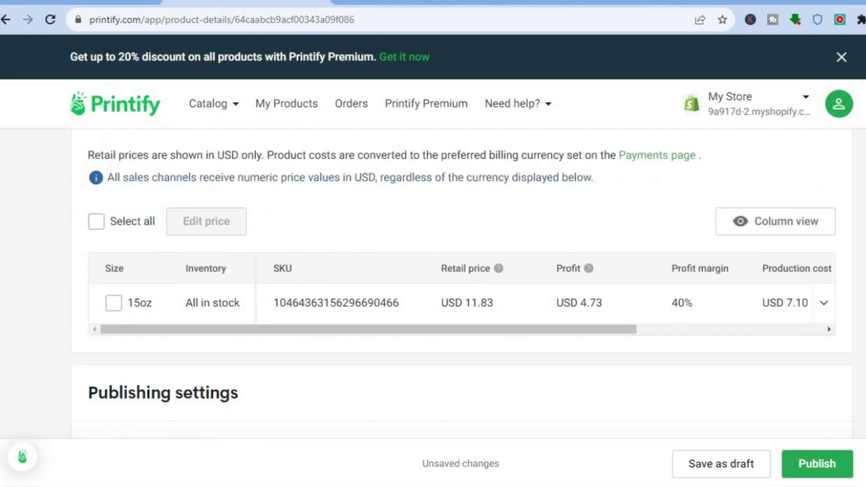
scroll(461, 288, down, 1)
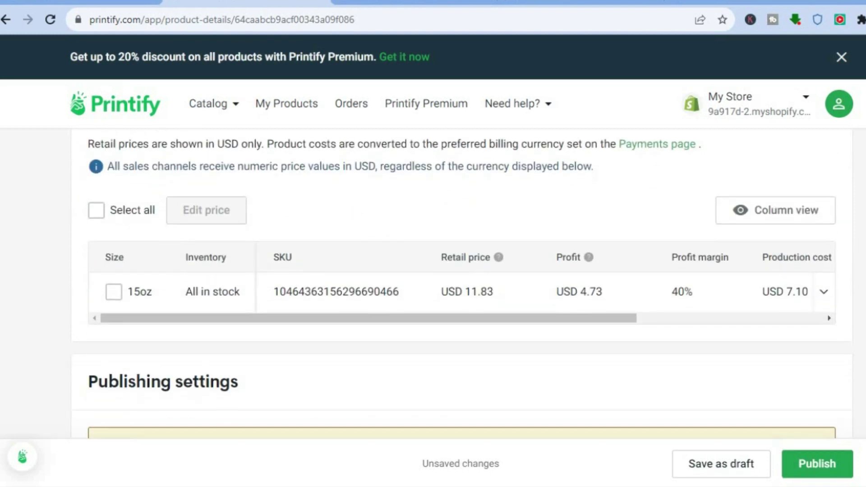
click(480, 294)
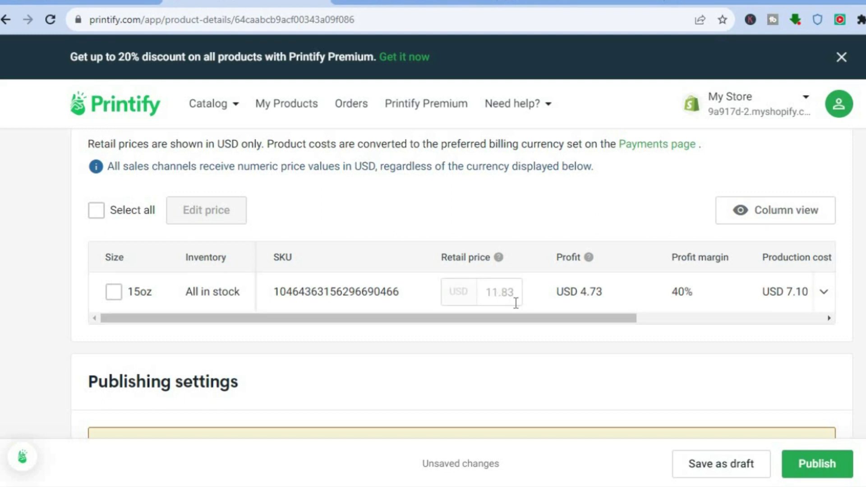
drag(571, 320, 647, 321)
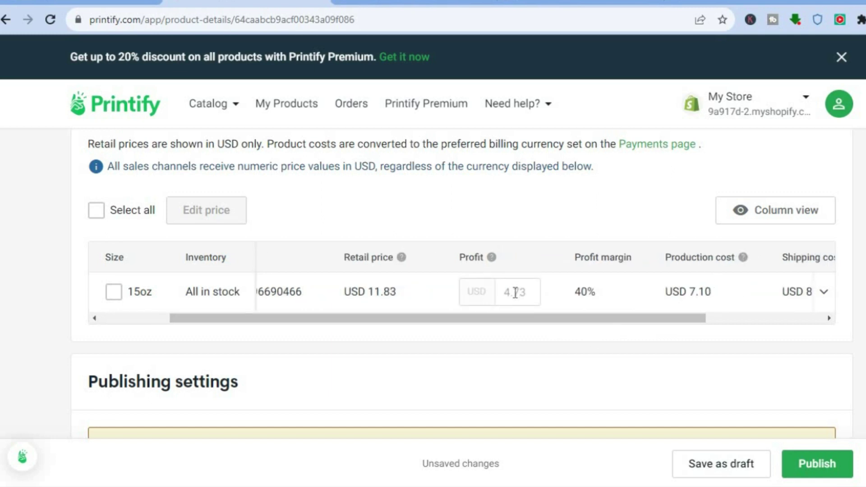
click(397, 290)
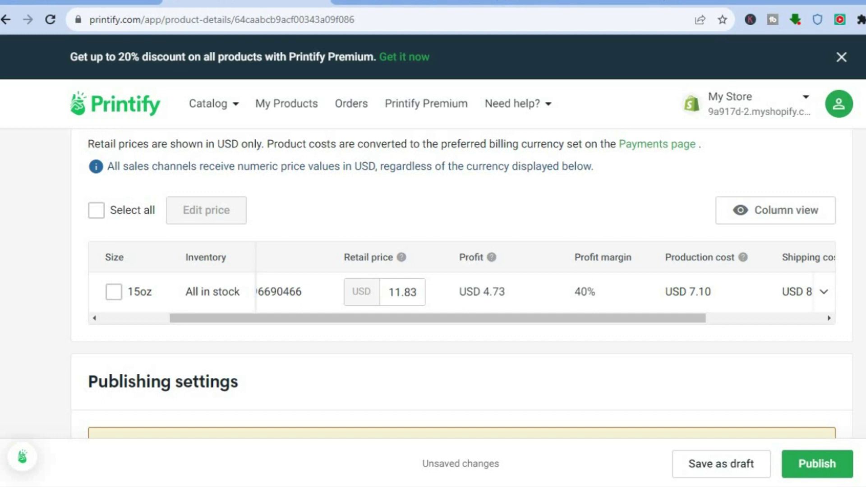
scroll(462, 280, down, 4)
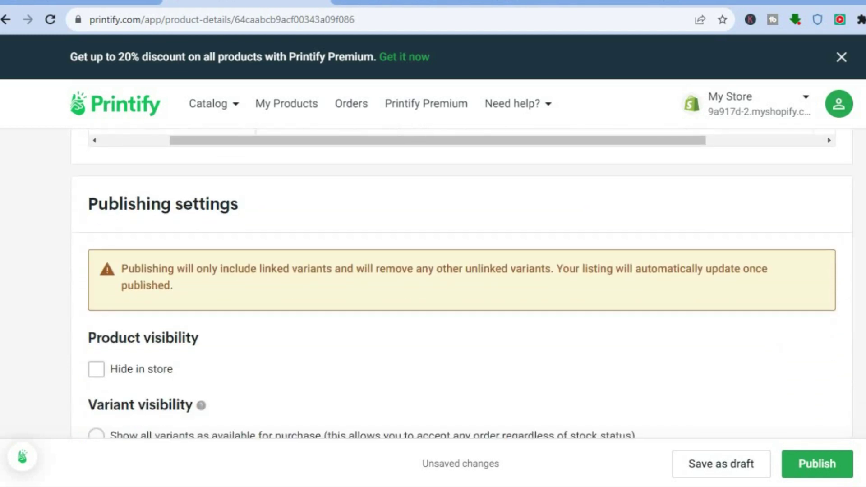
Review the Publishing settings (title, description, mockups, variants, tags, shipping) and publish the mug to Shopify
scroll(463, 279, down, 3)
scroll(462, 282, down, 3)
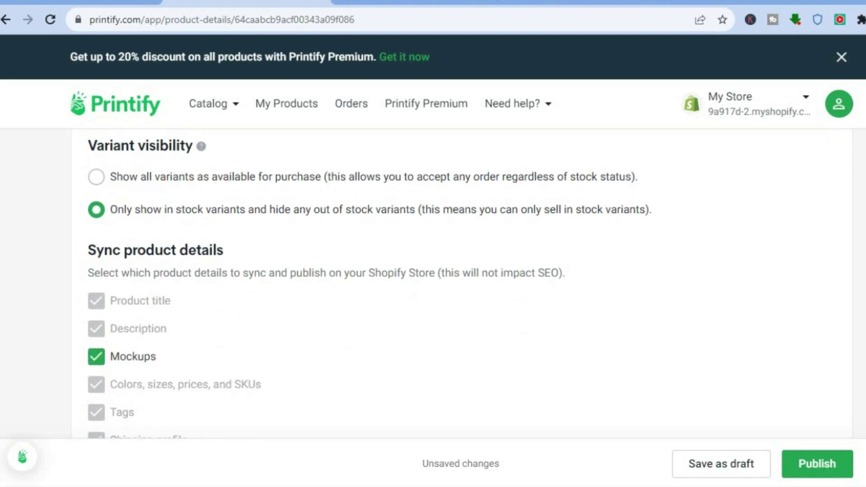
scroll(462, 283, down, 3)
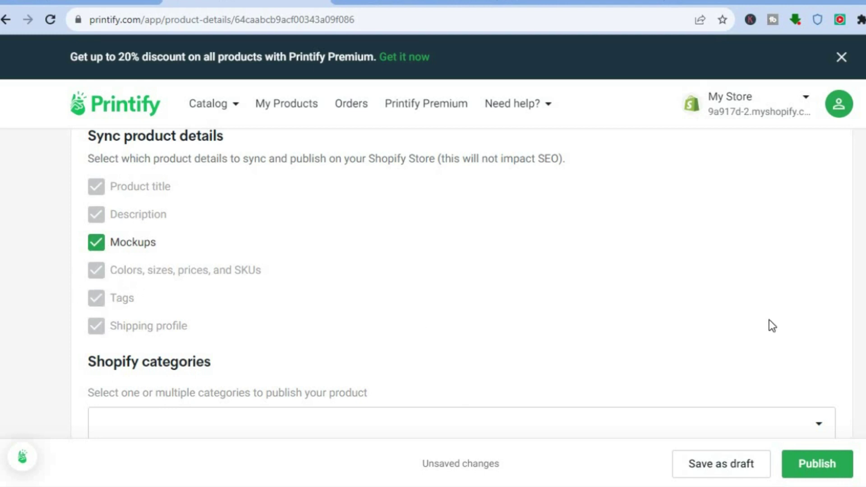
scroll(468, 284, down, 1)
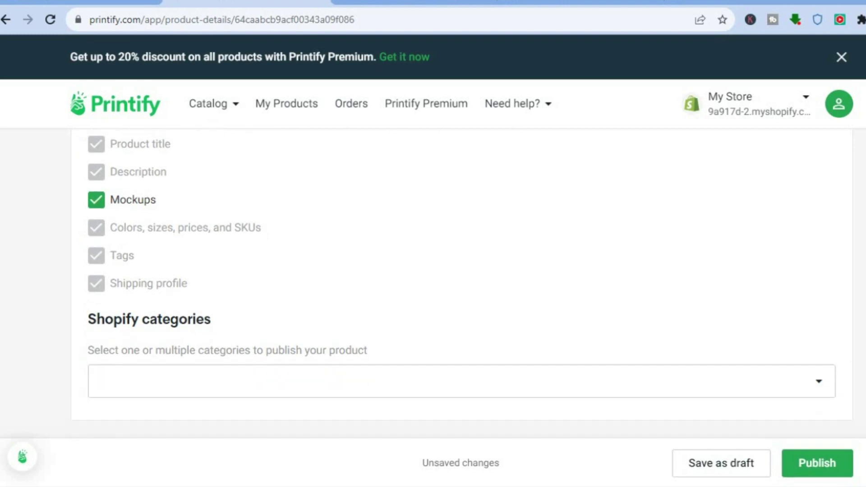
click(809, 468)
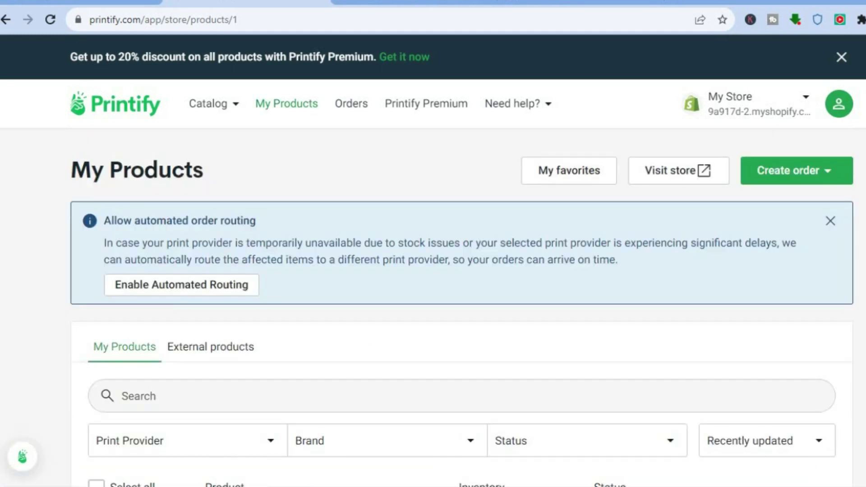
Find Black Mug, 15oz uploading in My Products, then switch to the Shopify admin
scroll(461, 316, down, 3)
scroll(462, 307, down, 2)
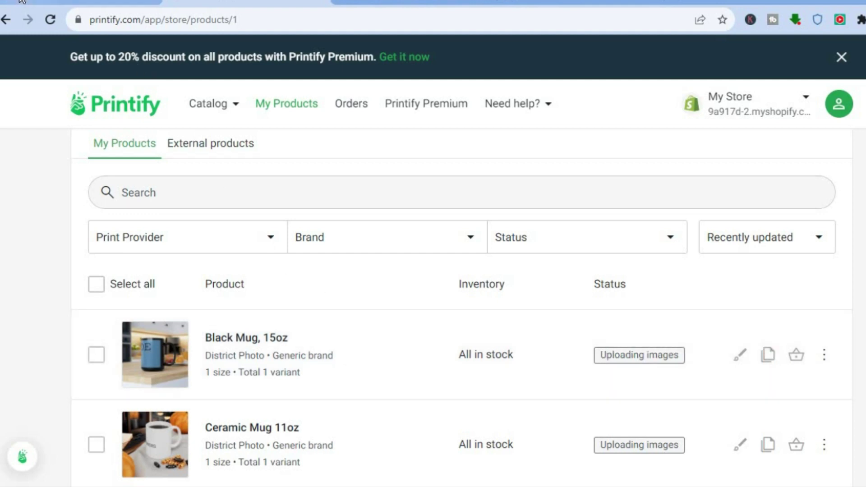
click(20, 1)
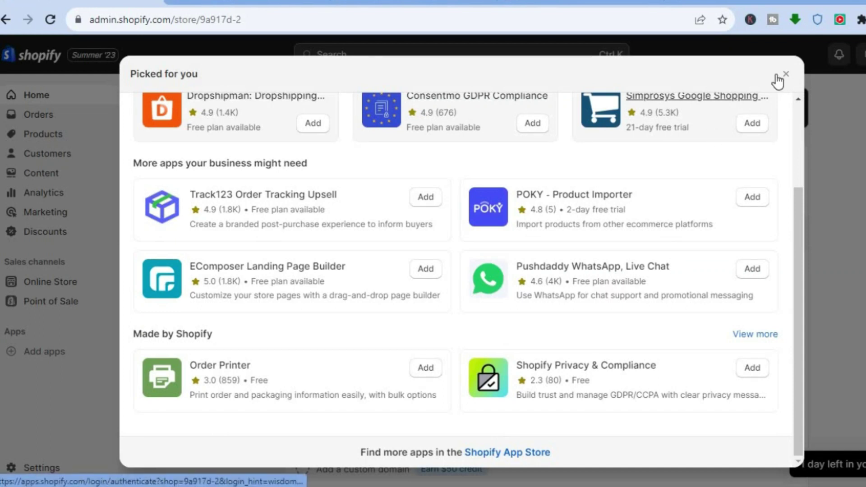
Dismiss the Picked for you popup and open Black Mug, 15oz from the Products list
key(Escape)
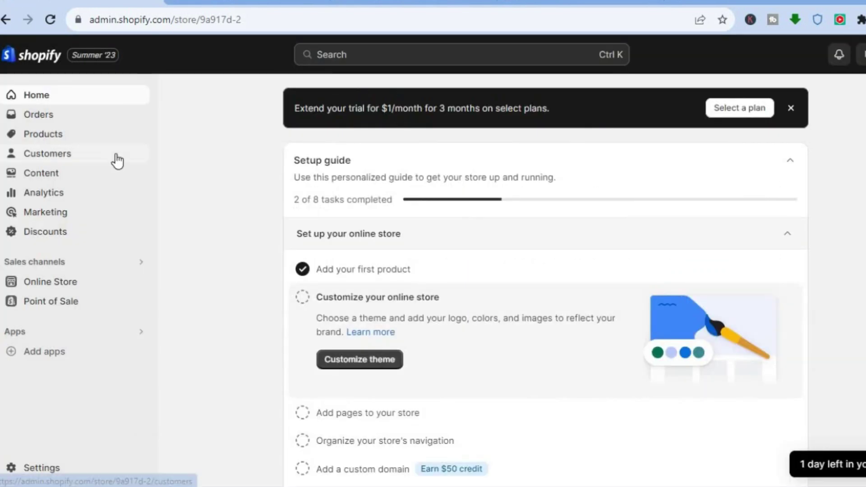
click(72, 134)
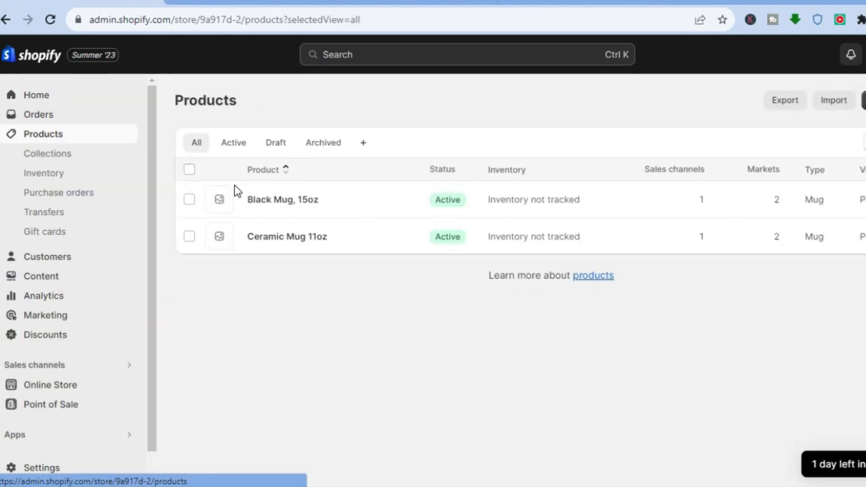
click(279, 199)
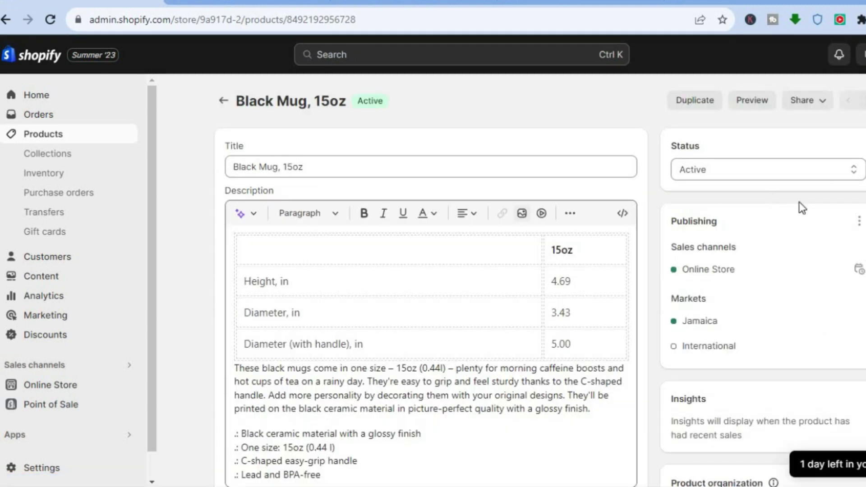
Check the Black Mug, 15oz variants, then open its storefront preview
scroll(431, 280, down, 15)
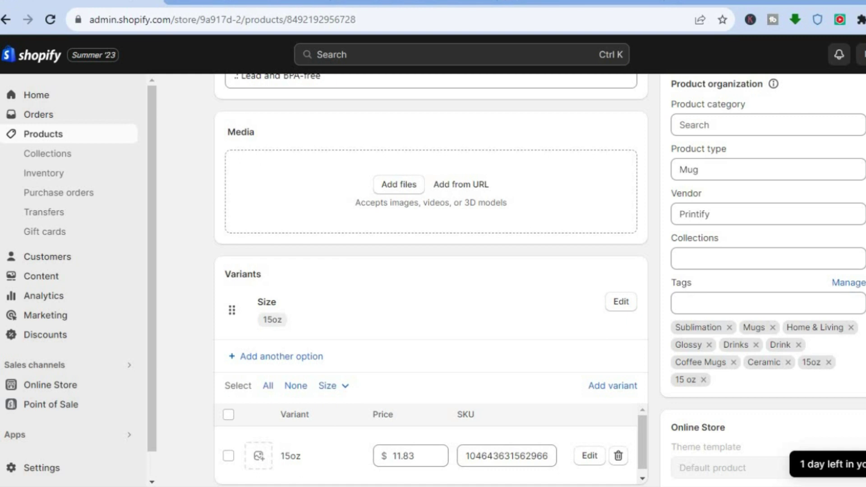
scroll(431, 280, up, 15)
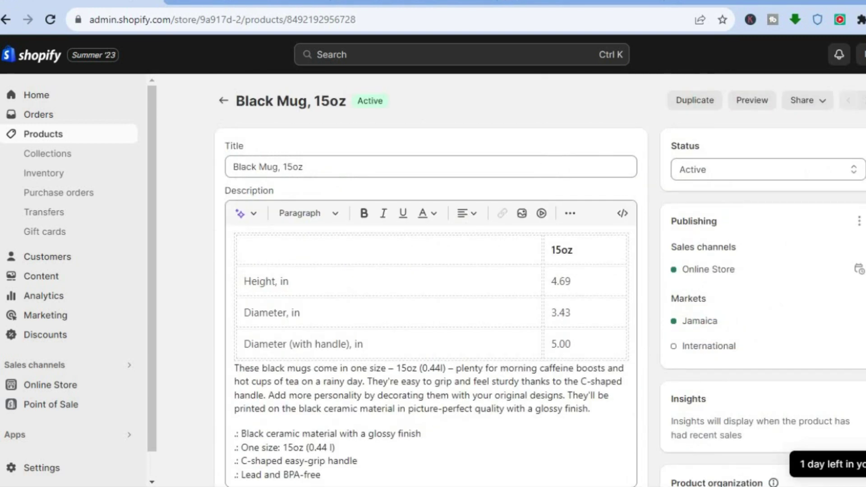
click(746, 101)
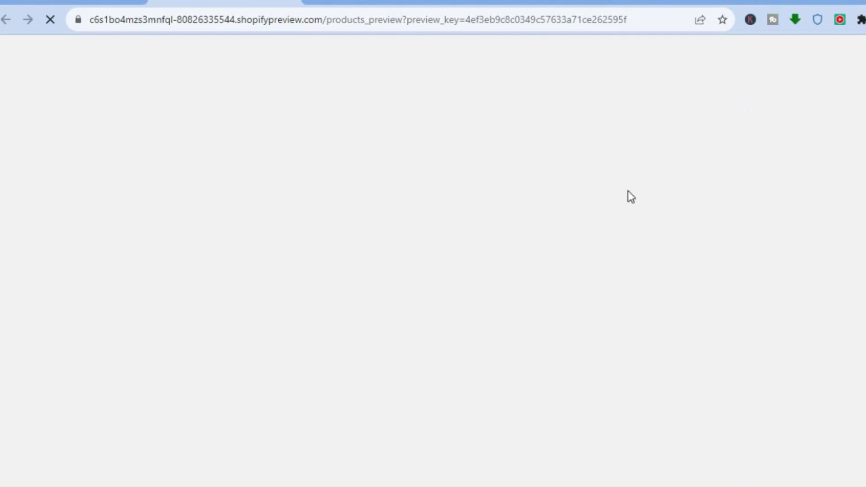